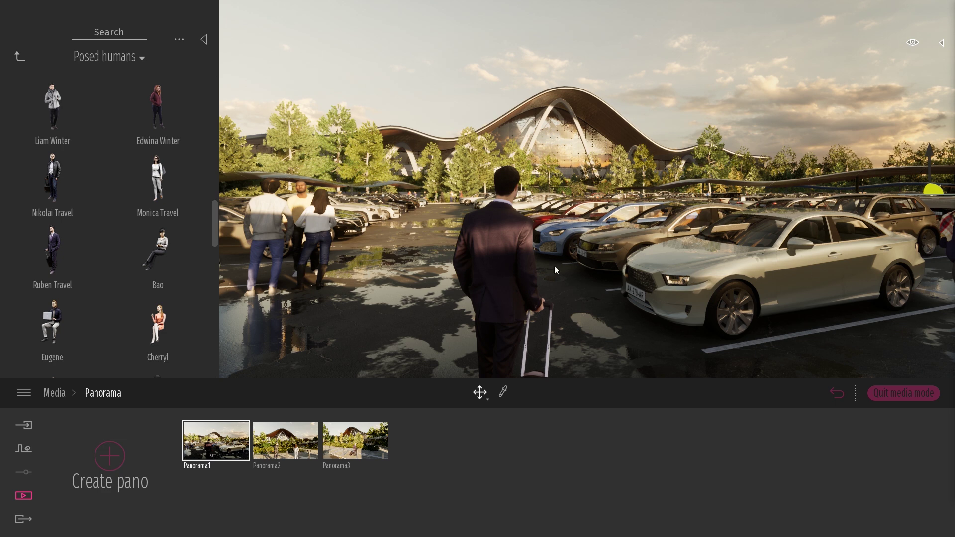
# Step: Preview the Panorama1, Panorama2 and Panorama3 airport views in Twinmotion's panorama media
pyautogui.press('w')
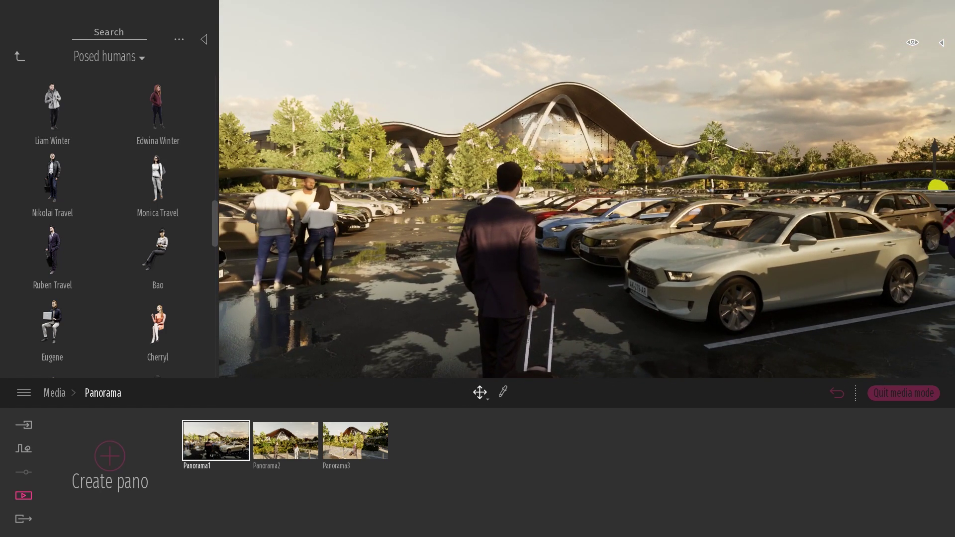
pyautogui.click(298, 446)
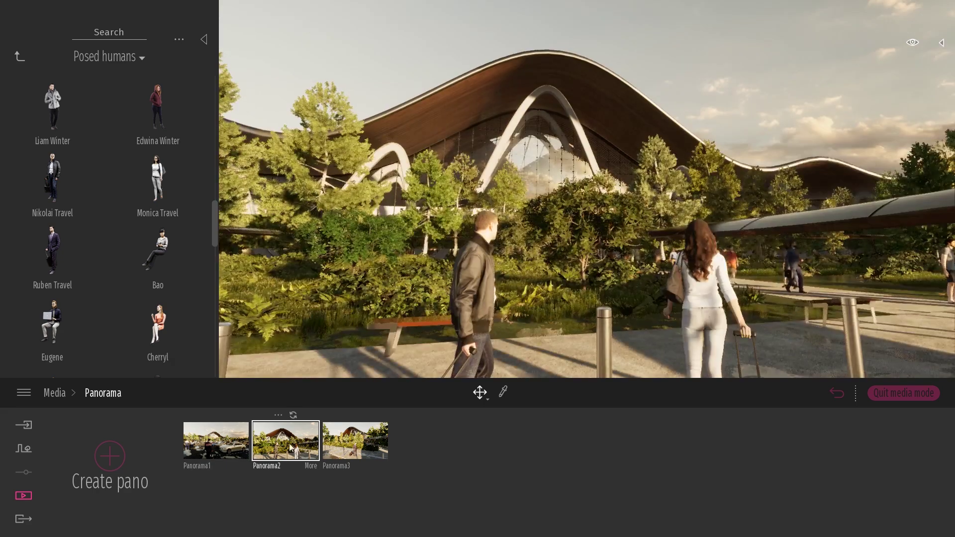
pyautogui.click(355, 441)
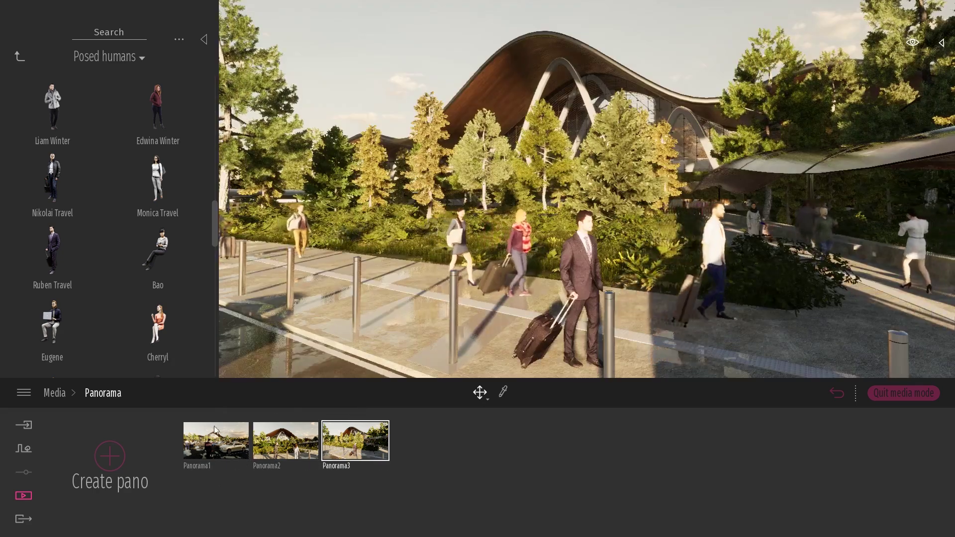
pyautogui.click(204, 439)
pyautogui.click(285, 441)
pyautogui.click(356, 449)
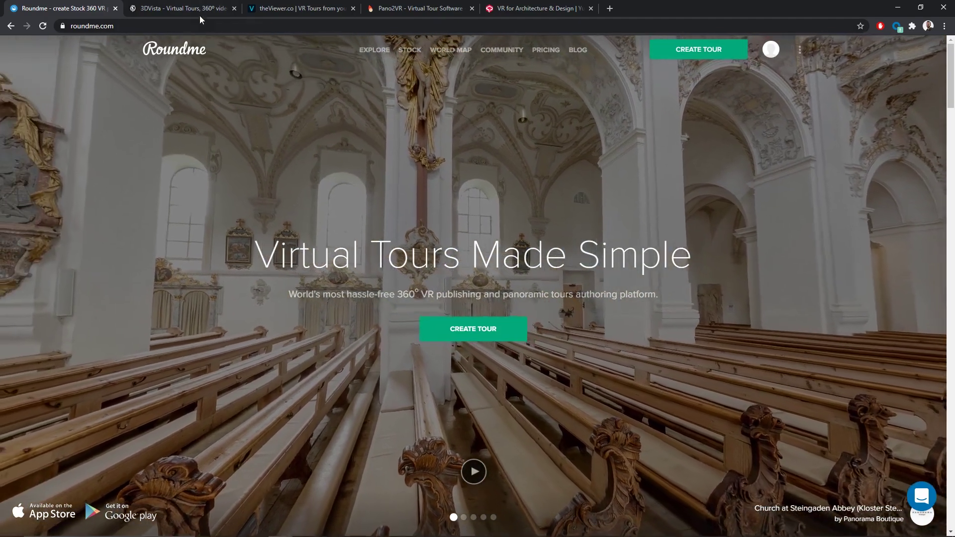
# Step: Compare the 3DVista, theViewer.co, Pano2VR and Yulio sites, then return to Roundme
pyautogui.click(191, 9)
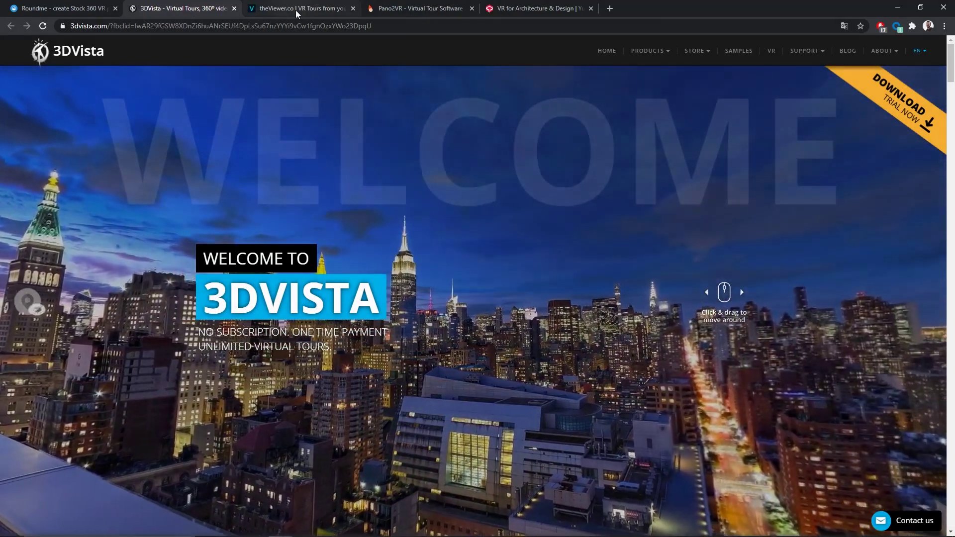
pyautogui.click(297, 11)
pyautogui.click(399, 11)
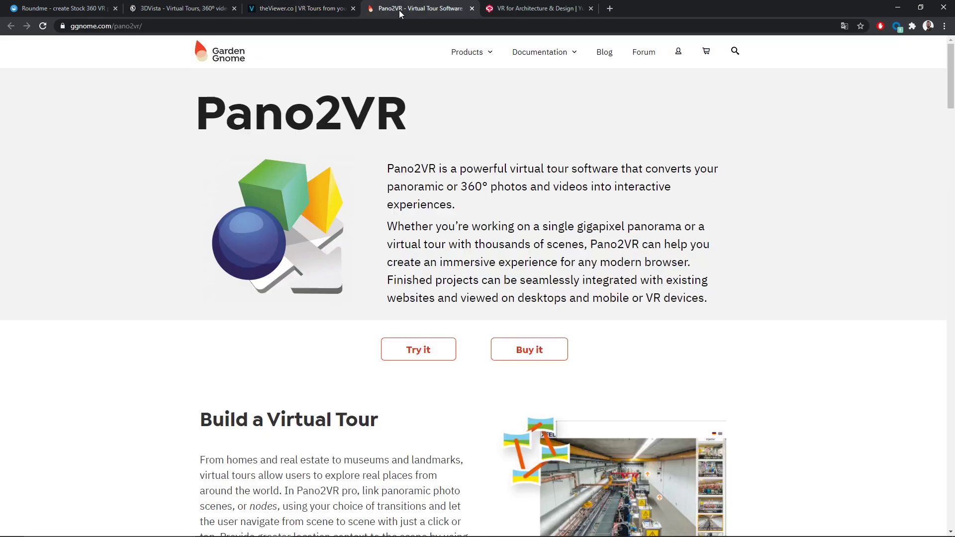
pyautogui.click(544, 11)
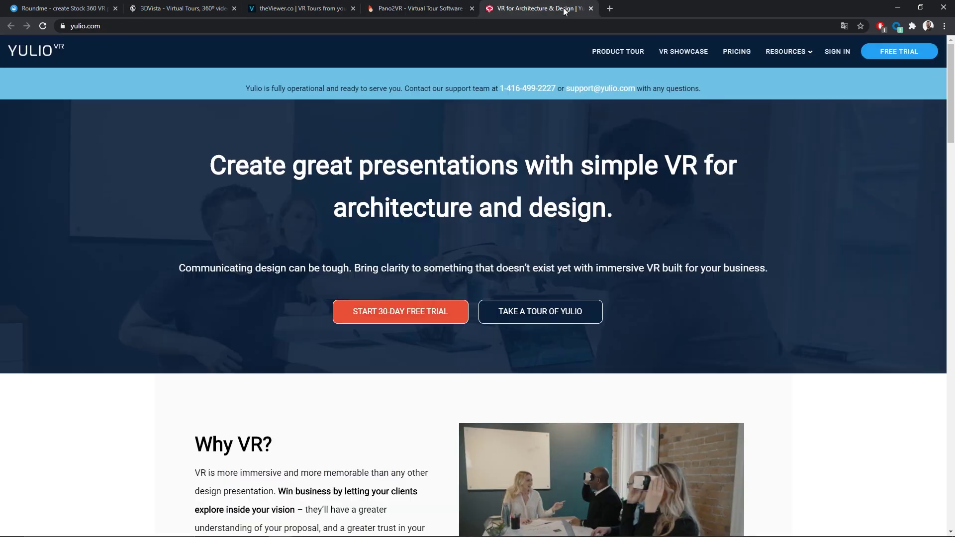
pyautogui.click(52, 10)
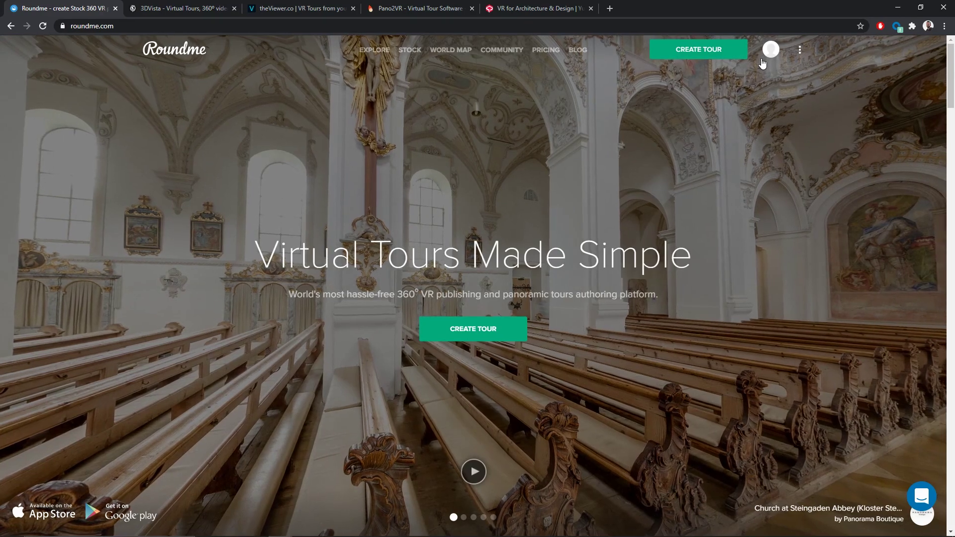
# Step: Start a new Roundme tour and drop the three Panorama JPGs from the desktop onto the upload page
pyautogui.click(664, 56)
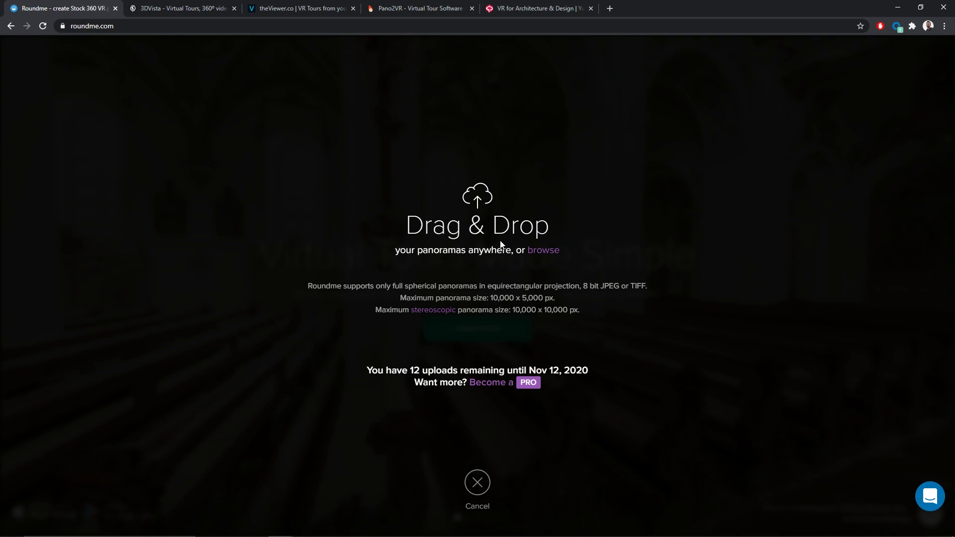
pyautogui.doubleClick(712, 5)
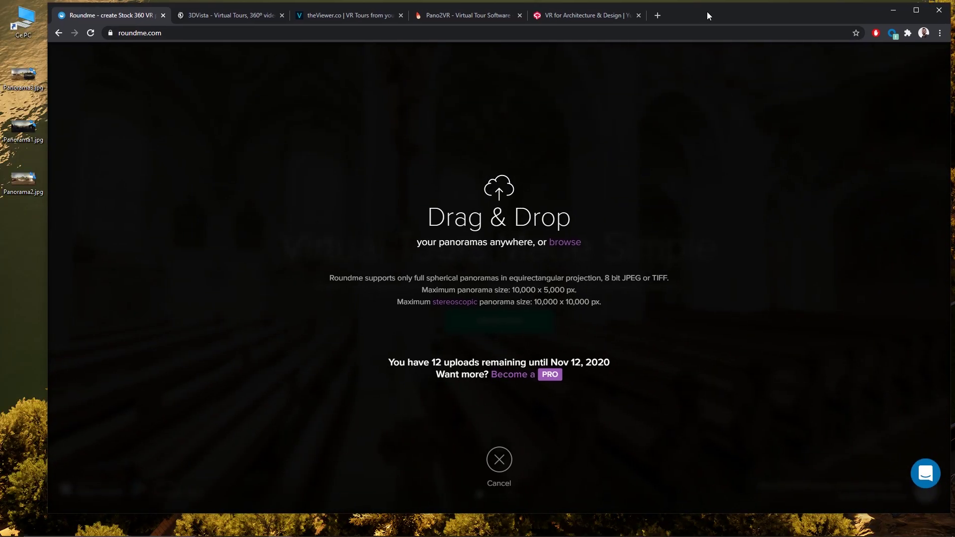
pyautogui.moveTo(29, 271); pyautogui.dragTo(542, 178)
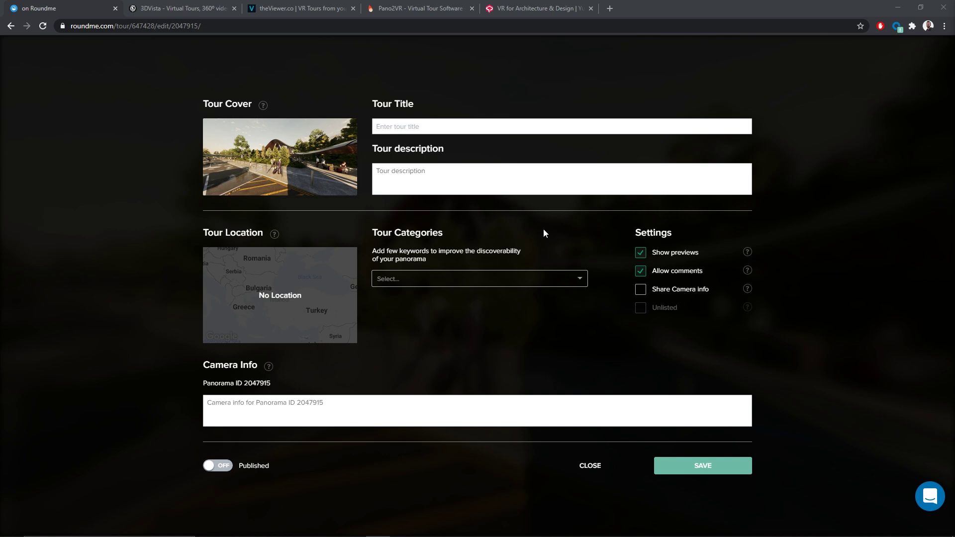
# Step: Enter 'Airport Project' as the tour title and save the tour details
pyautogui.click(405, 124)
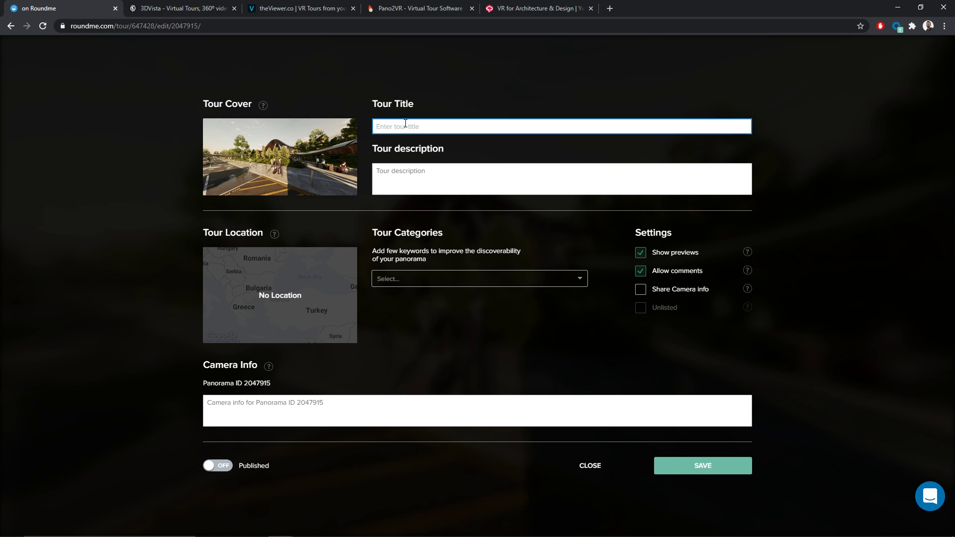
pyautogui.write('Airport Project')
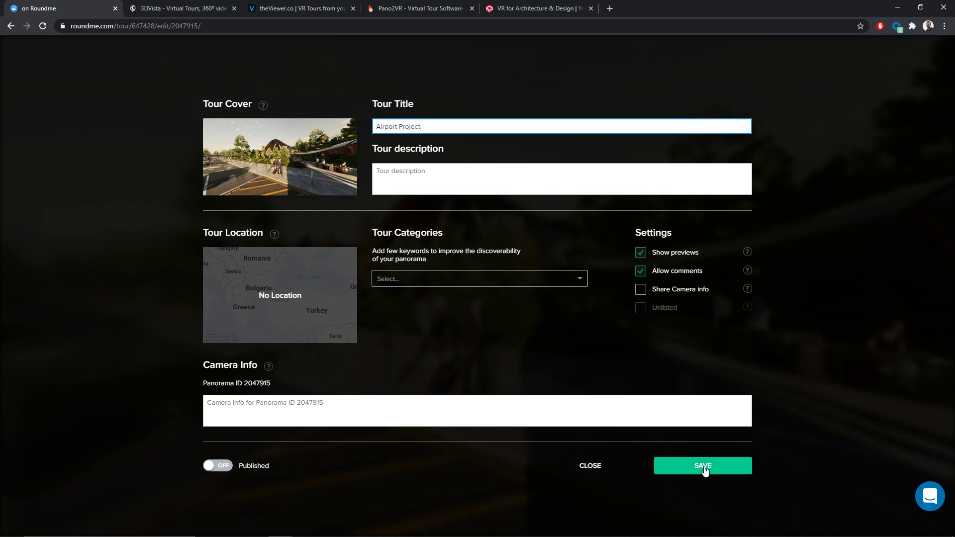
pyautogui.click(704, 469)
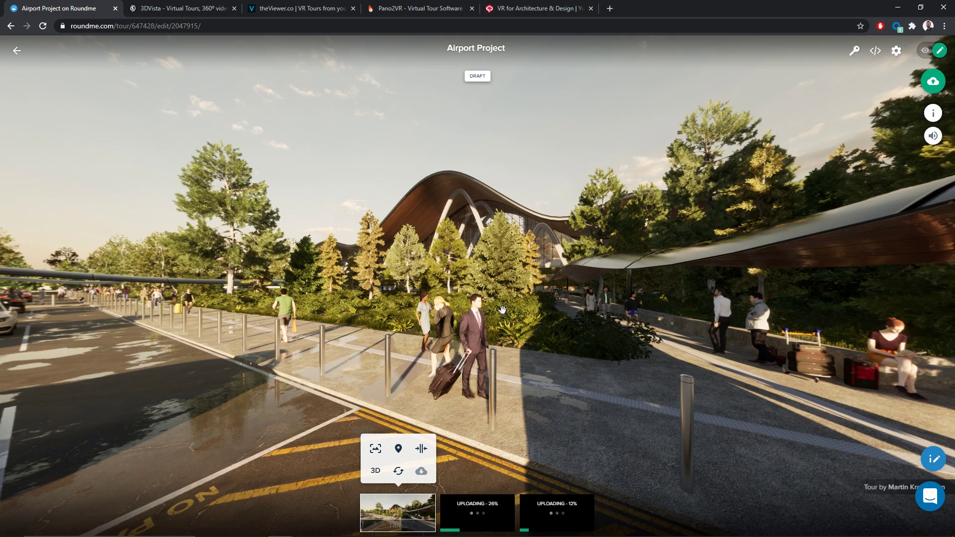
# Step: Look around the terminal panorama, then the parking-lot and third panoramas in turn
pyautogui.moveTo(502, 309); pyautogui.dragTo(95, 245)
pyautogui.moveTo(600, 309); pyautogui.dragTo(198, 319)
pyautogui.moveTo(401, 319); pyautogui.dragTo(590, 307)
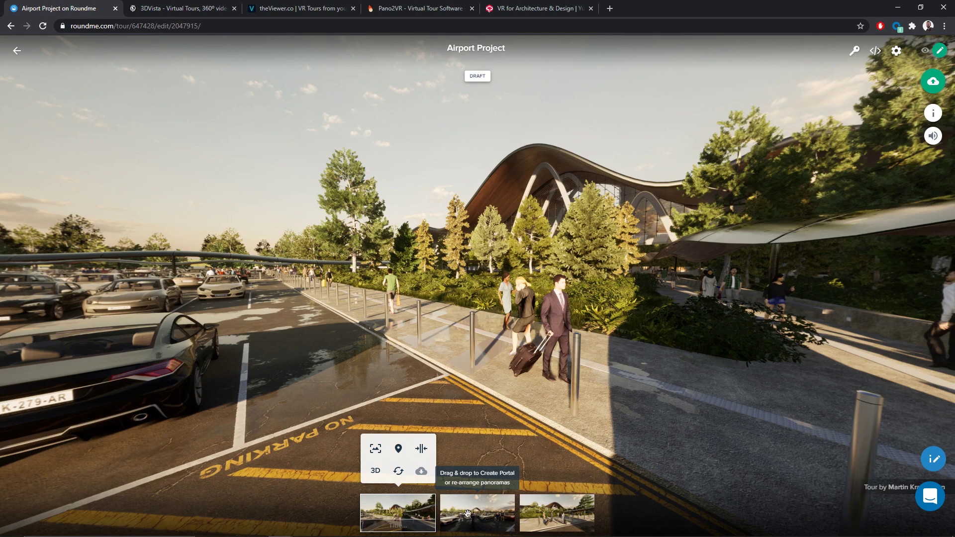
pyautogui.click(467, 514)
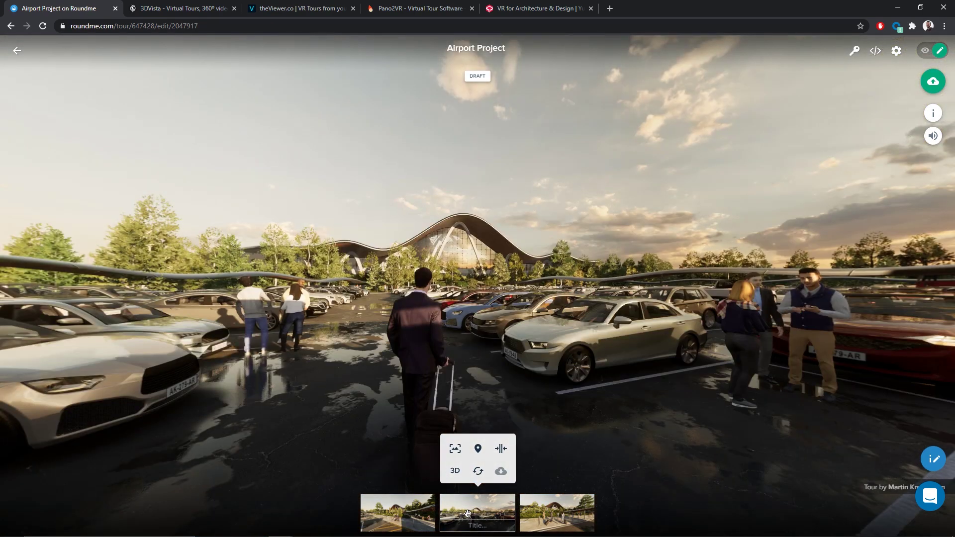
pyautogui.moveTo(523, 446); pyautogui.dragTo(602, 498)
pyautogui.click(553, 519)
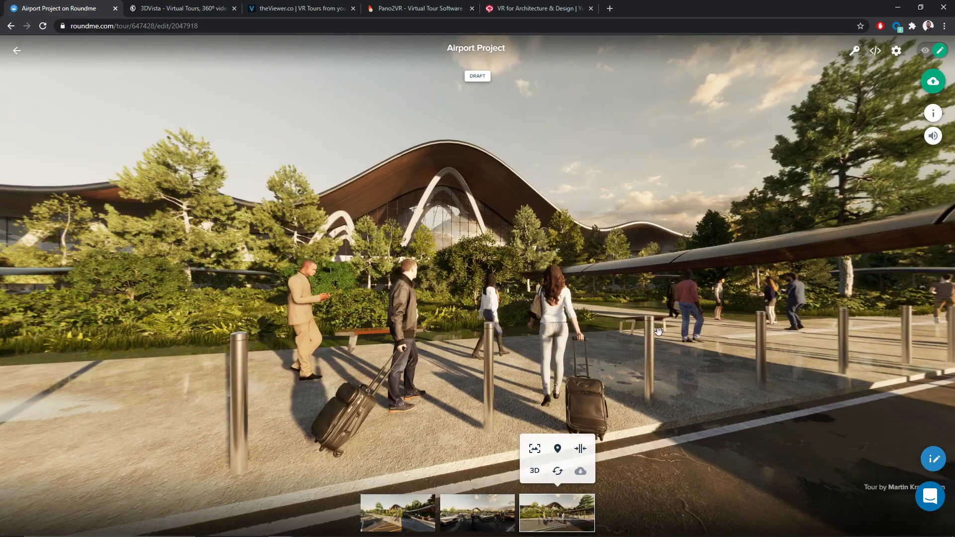
pyautogui.moveTo(562, 490); pyautogui.dragTo(297, 339)
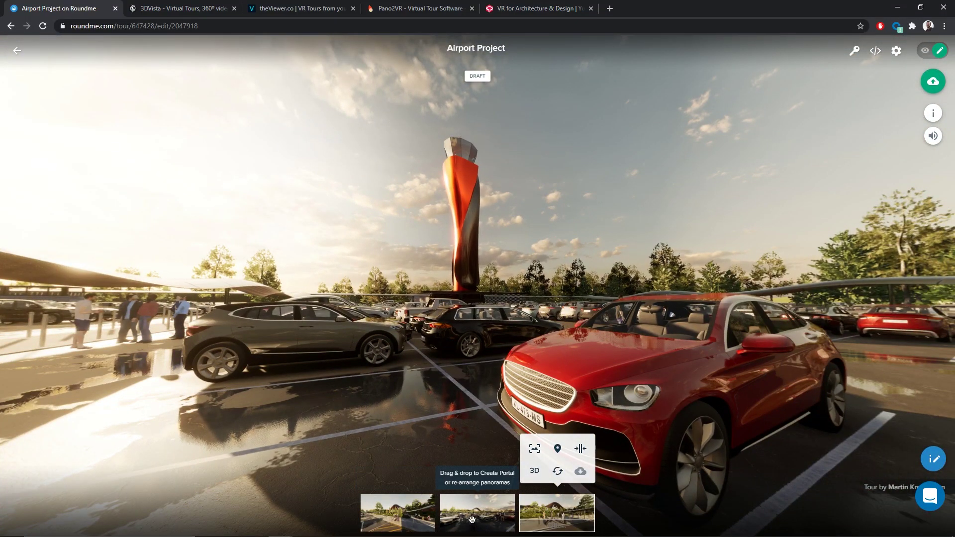
# Step: Place and confirm a portal to the second panorama near the control tower
pyautogui.moveTo(471, 506)
pyautogui.mouseDown()
pyautogui.moveTo(486, 285)
pyautogui.moveTo(465, 288)
pyautogui.moveTo(482, 273)
pyautogui.mouseUp()
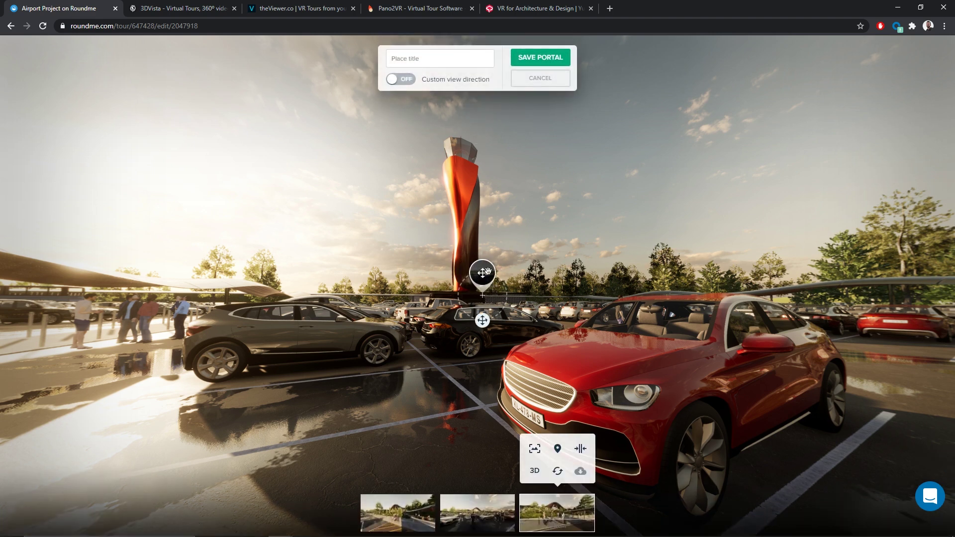
pyautogui.click(418, 60)
pyautogui.click(553, 56)
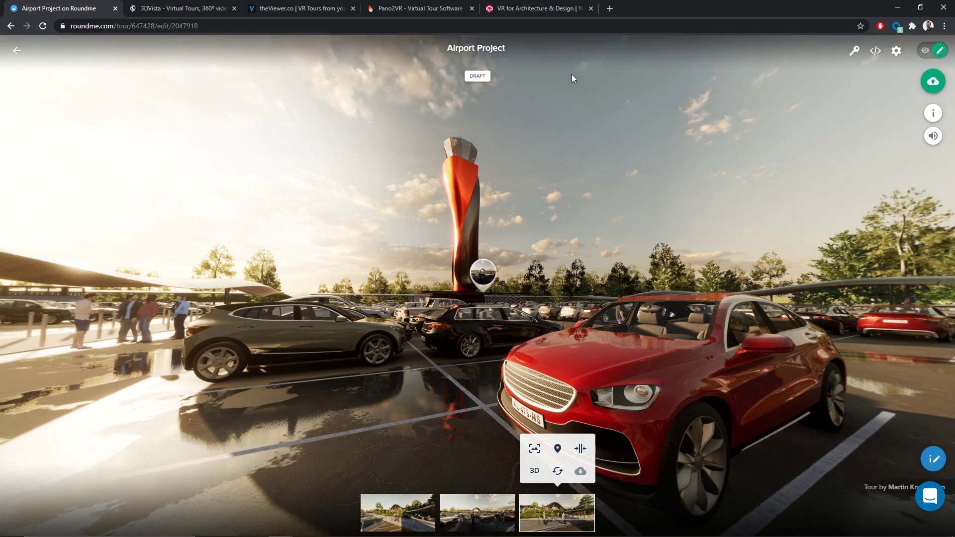
# Step: Add and save a portal to the first panorama over the canopy walkway
pyautogui.moveTo(442, 250); pyautogui.dragTo(807, 225)
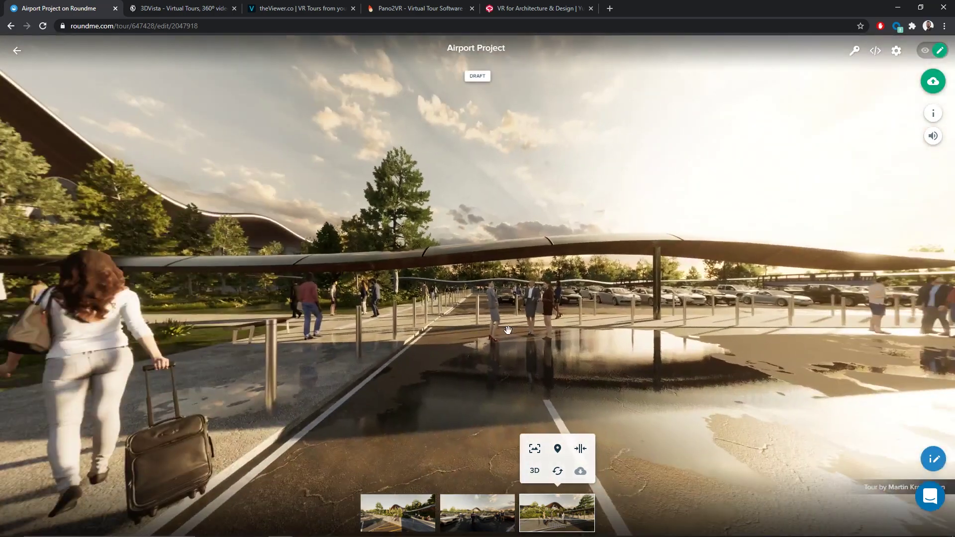
pyautogui.moveTo(395, 497)
pyautogui.mouseDown()
pyautogui.moveTo(464, 375)
pyautogui.moveTo(458, 268)
pyautogui.mouseUp()
pyautogui.click(541, 52)
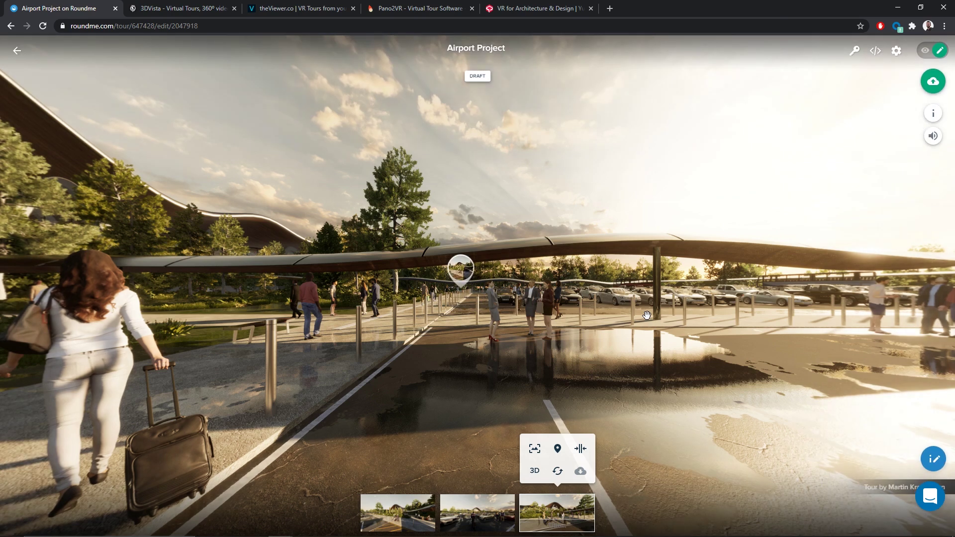
# Step: Preview the tour, look toward the car park, and follow the tower portal into the second panorama
pyautogui.click(941, 57)
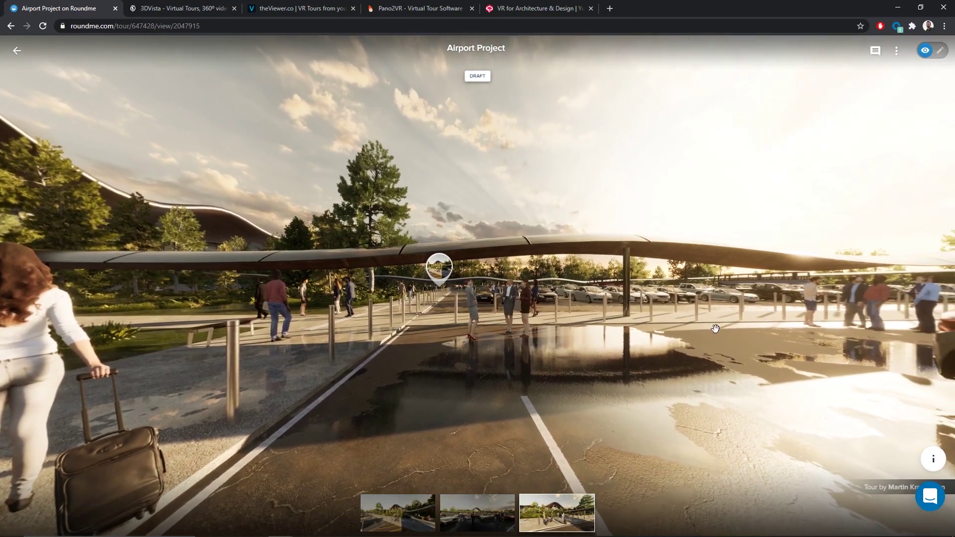
pyautogui.moveTo(735, 202); pyautogui.dragTo(282, 347)
pyautogui.moveTo(594, 348); pyautogui.dragTo(643, 340)
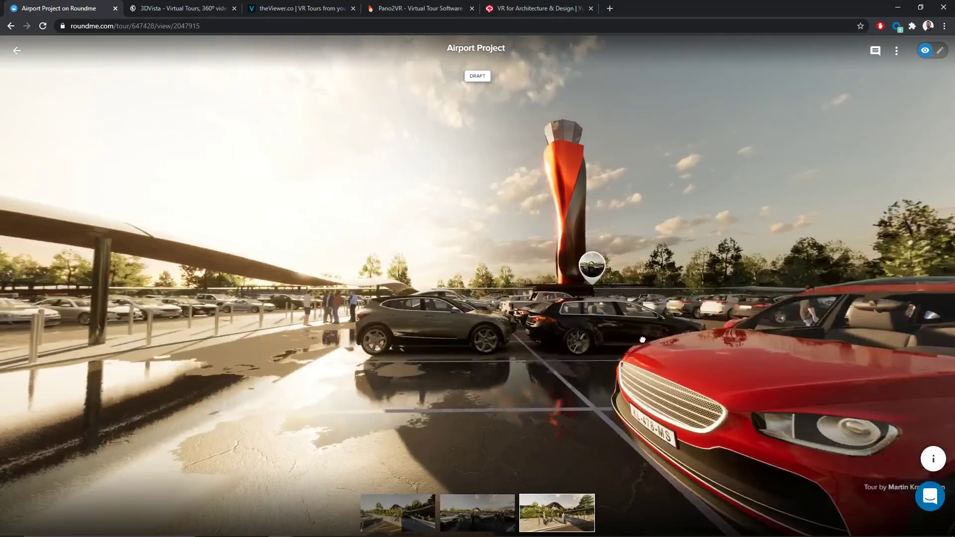
pyautogui.click(591, 267)
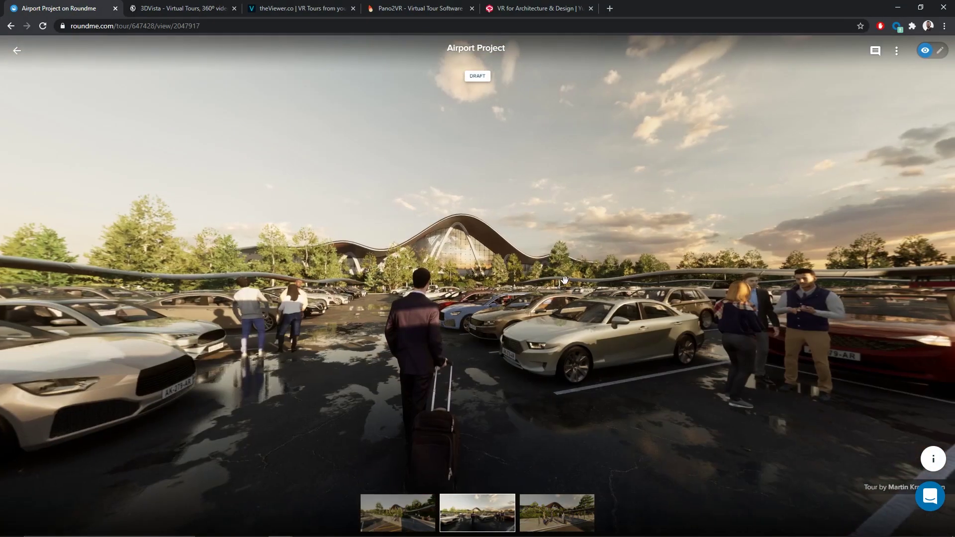
pyautogui.moveTo(565, 279); pyautogui.dragTo(584, 297)
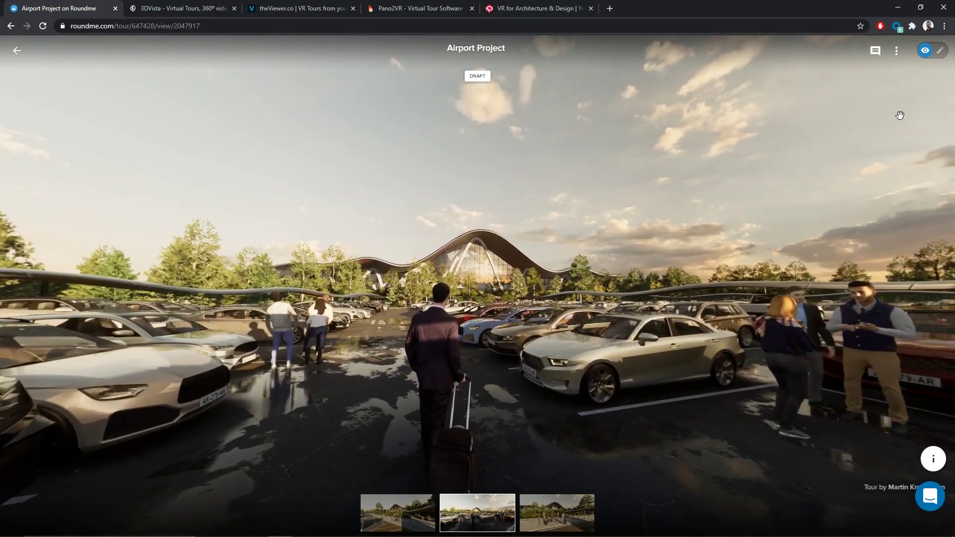
# Step: Add a portal above the parked cars in the car-park panorama and return to preview mode
pyautogui.click(939, 52)
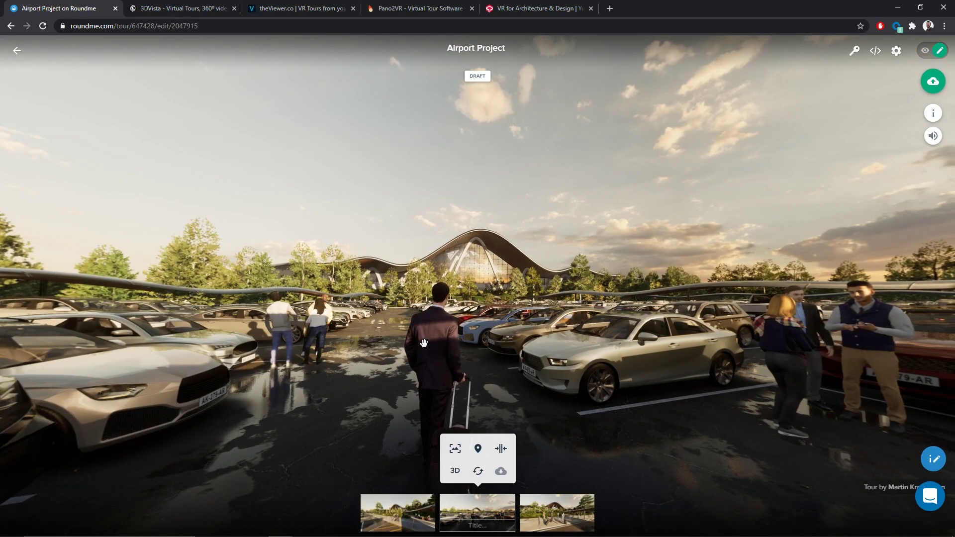
pyautogui.moveTo(398, 513); pyautogui.dragTo(735, 279)
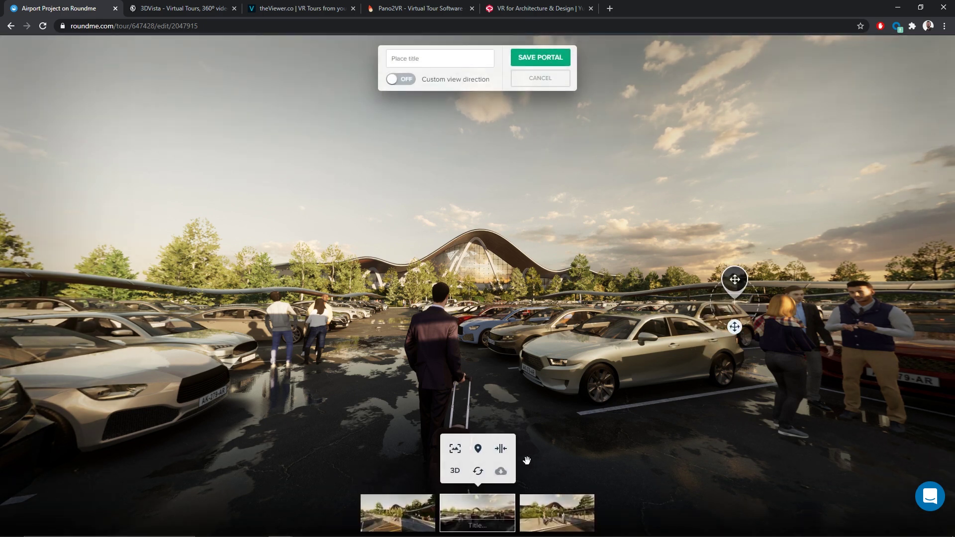
pyautogui.click(556, 324)
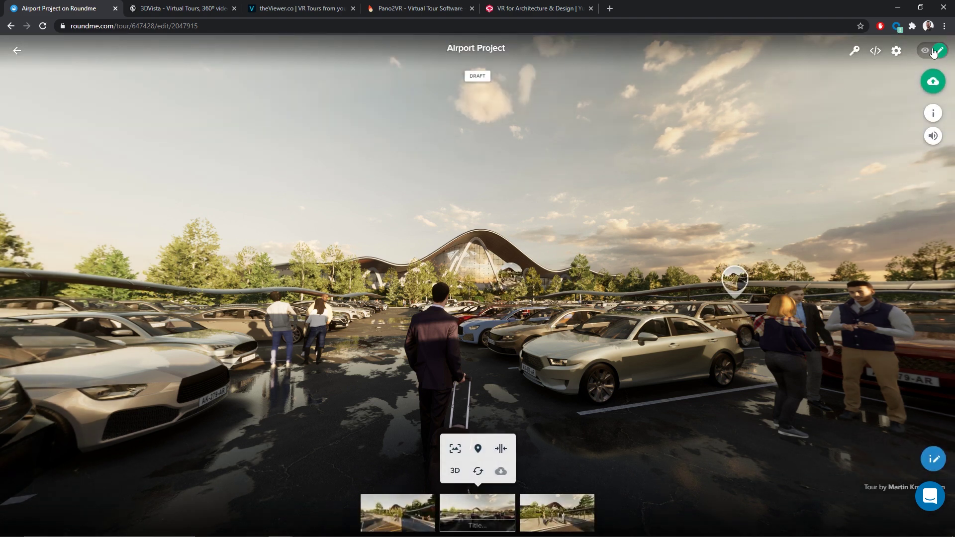
pyautogui.click(934, 53)
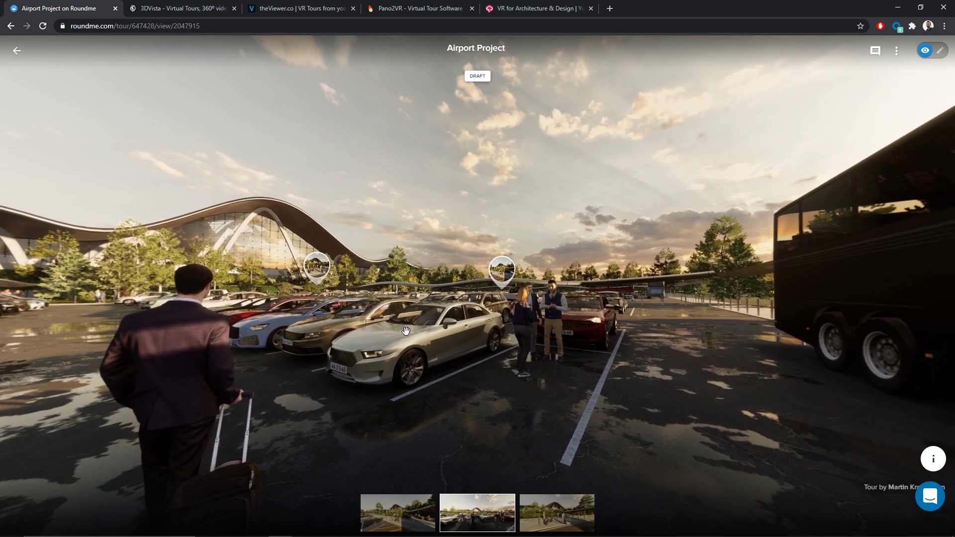
pyautogui.moveTo(408, 331); pyautogui.dragTo(553, 363)
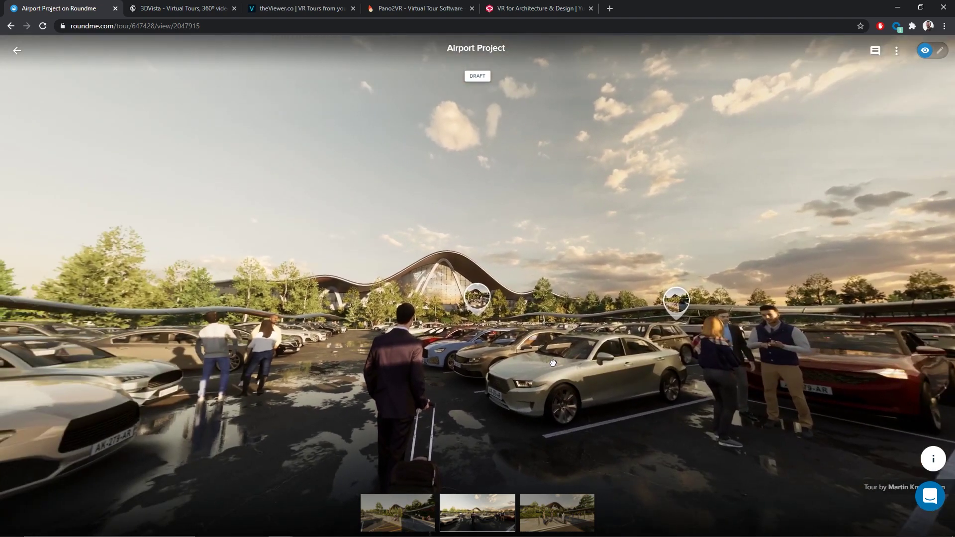
pyautogui.click(257, 27)
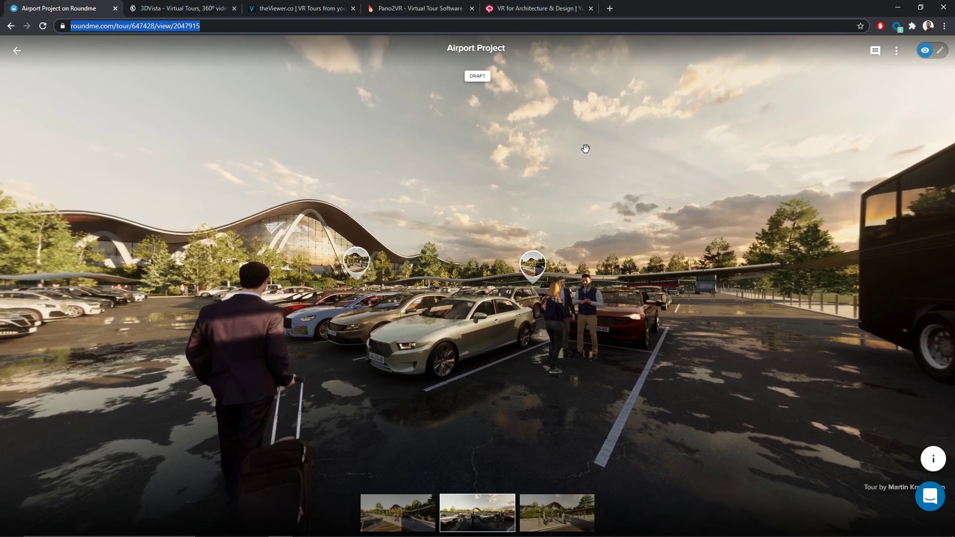
pyautogui.moveTo(590, 149); pyautogui.dragTo(630, 152)
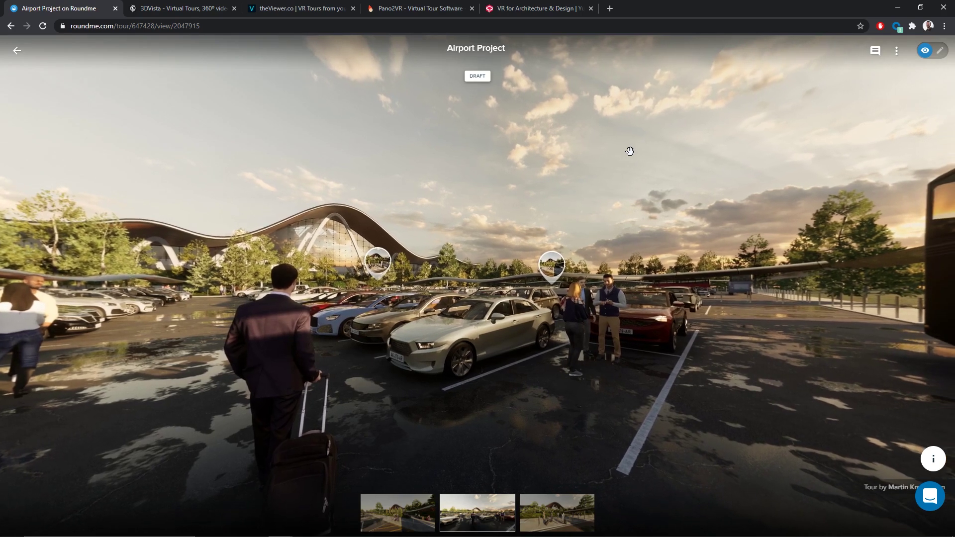
pyautogui.click(180, 14)
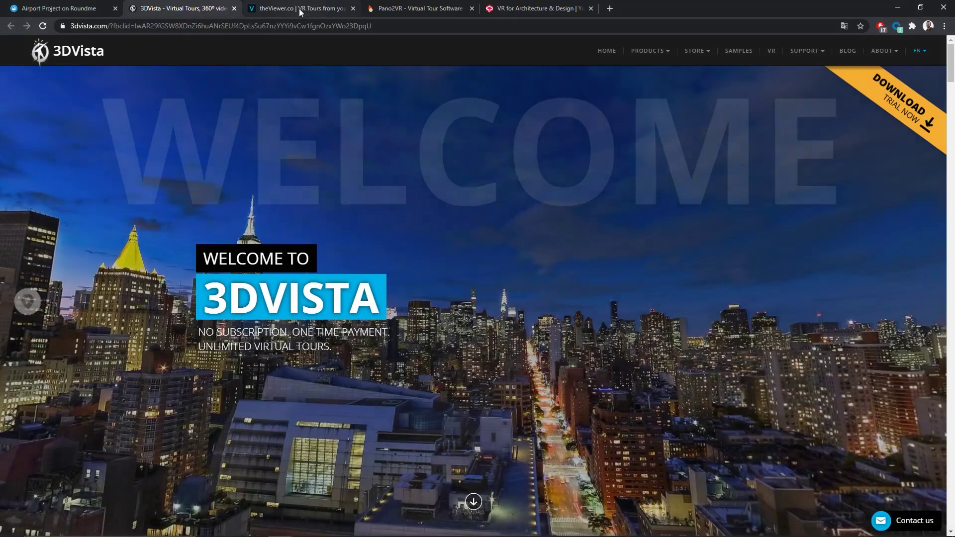
pyautogui.click(299, 8)
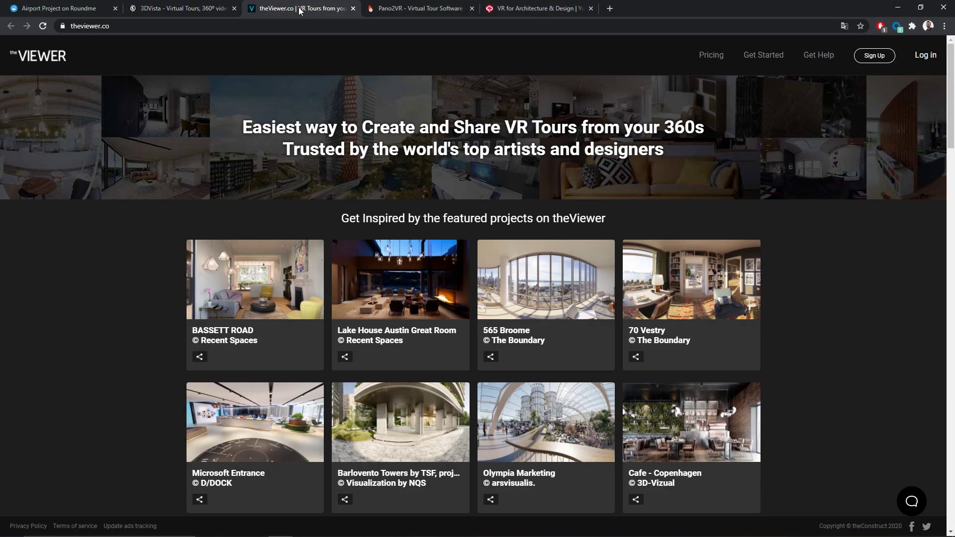
pyautogui.click(423, 11)
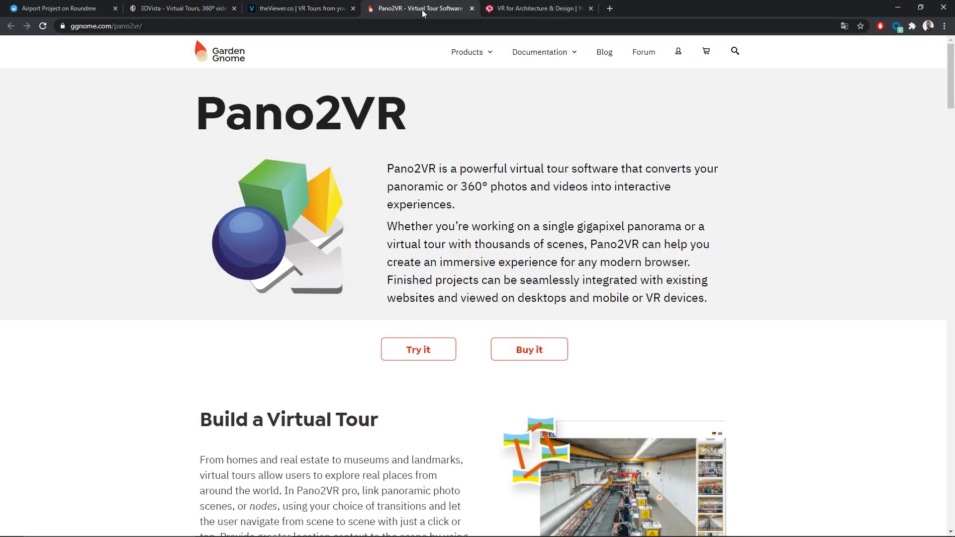
pyautogui.click(526, 11)
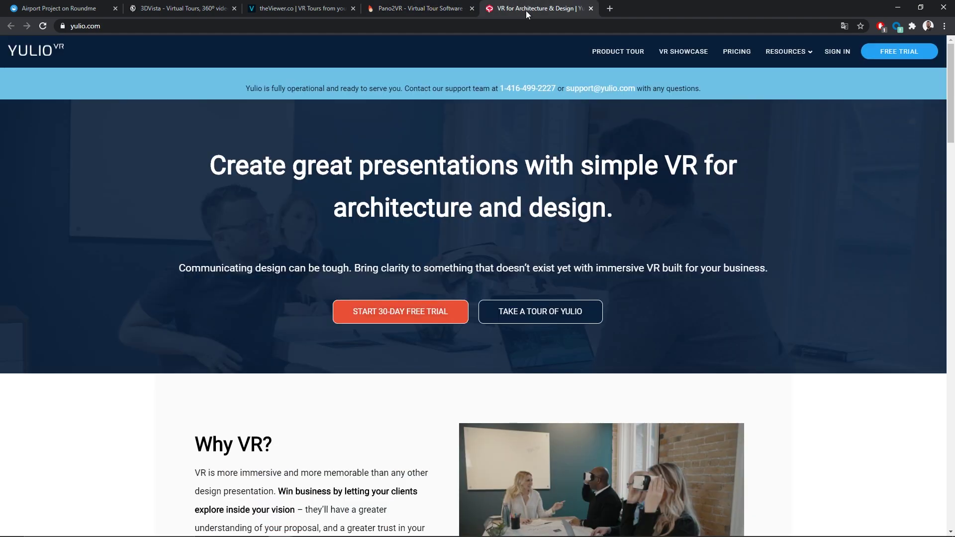
pyautogui.click(73, 8)
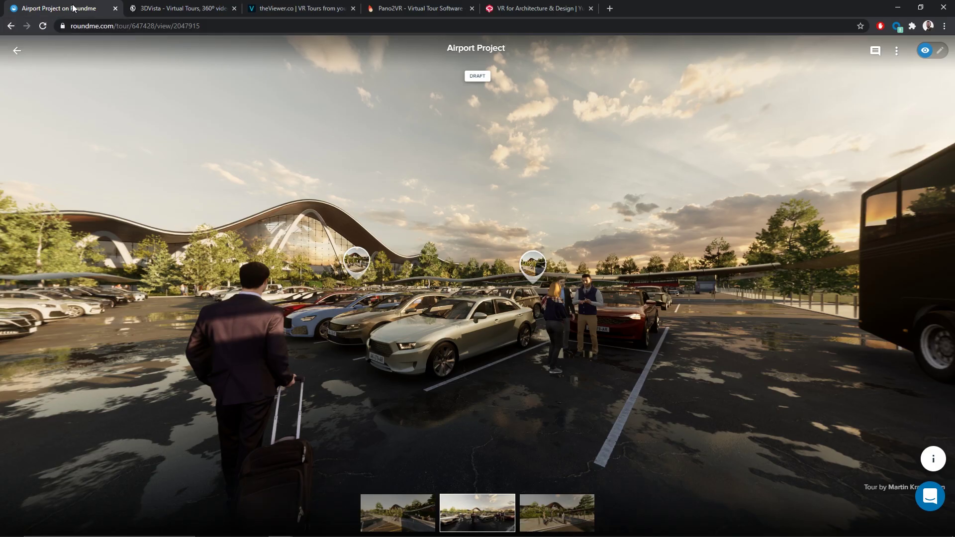